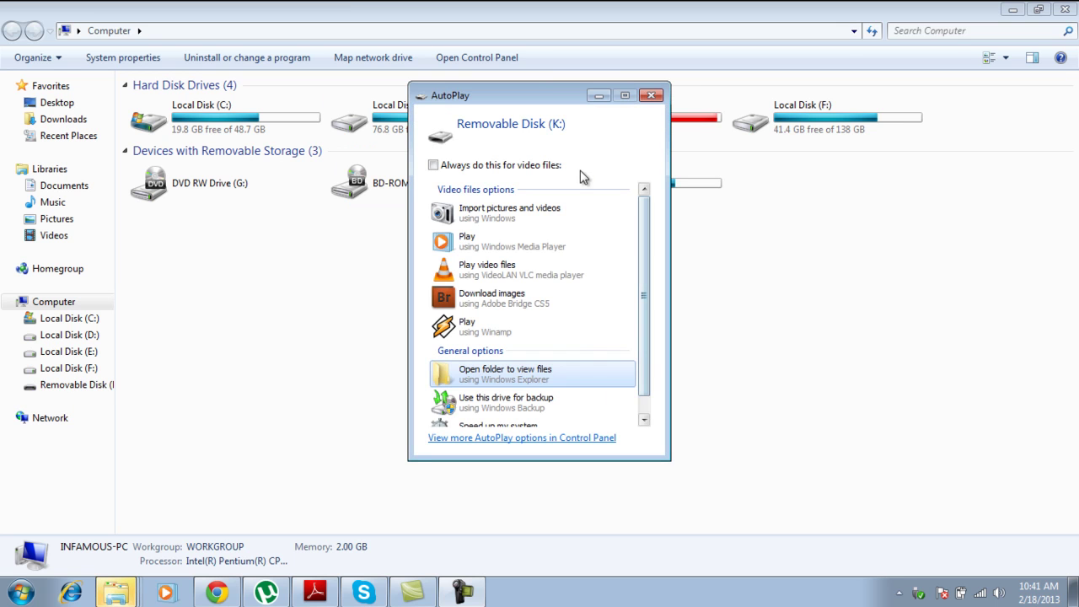
Dismiss the AutoPlay prompt and open Removable Disk (K:)
left_click(649, 96)
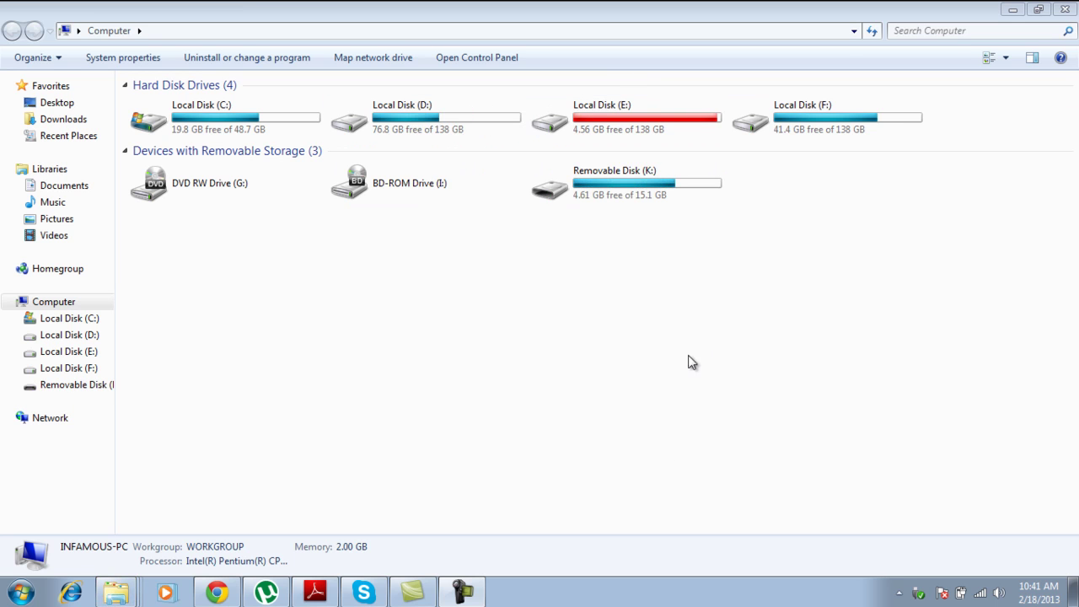
left_click_drag(688, 246, 599, 194)
left_click(603, 237)
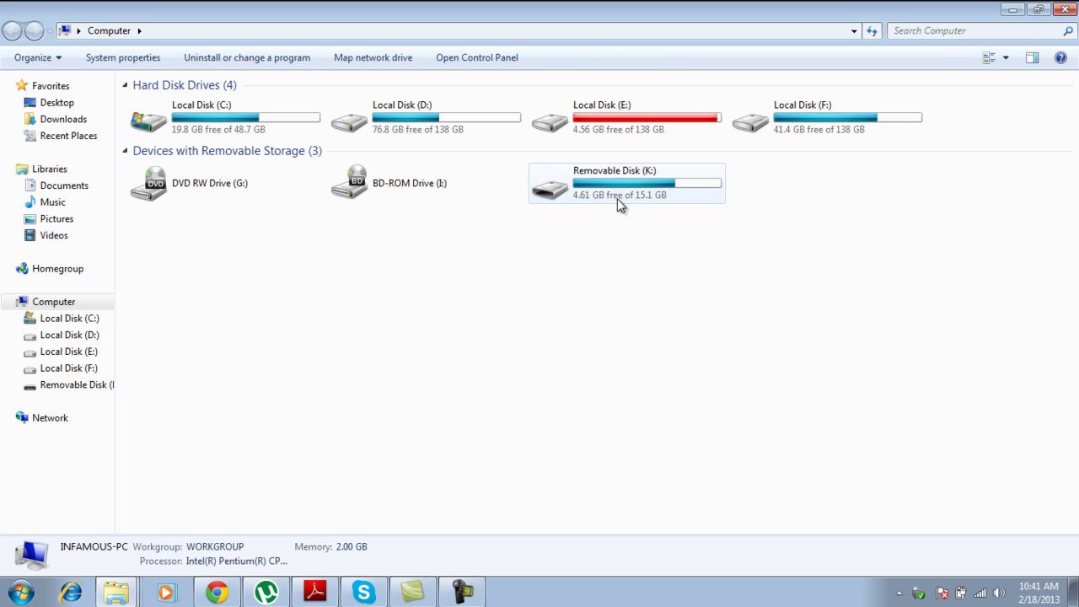
left_click(620, 192)
right_click(621, 188)
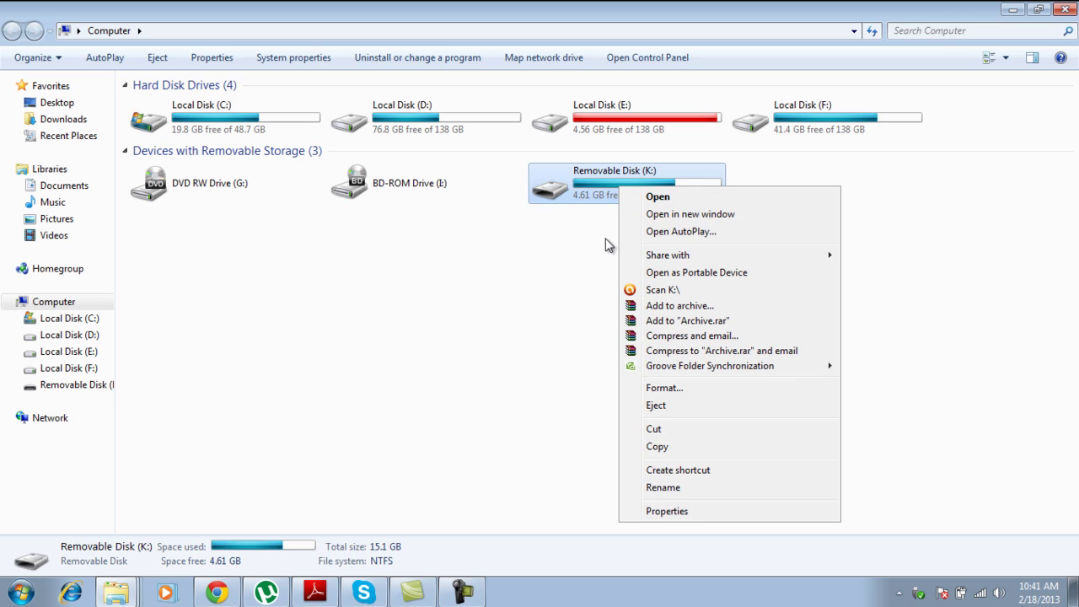
left_click(581, 285)
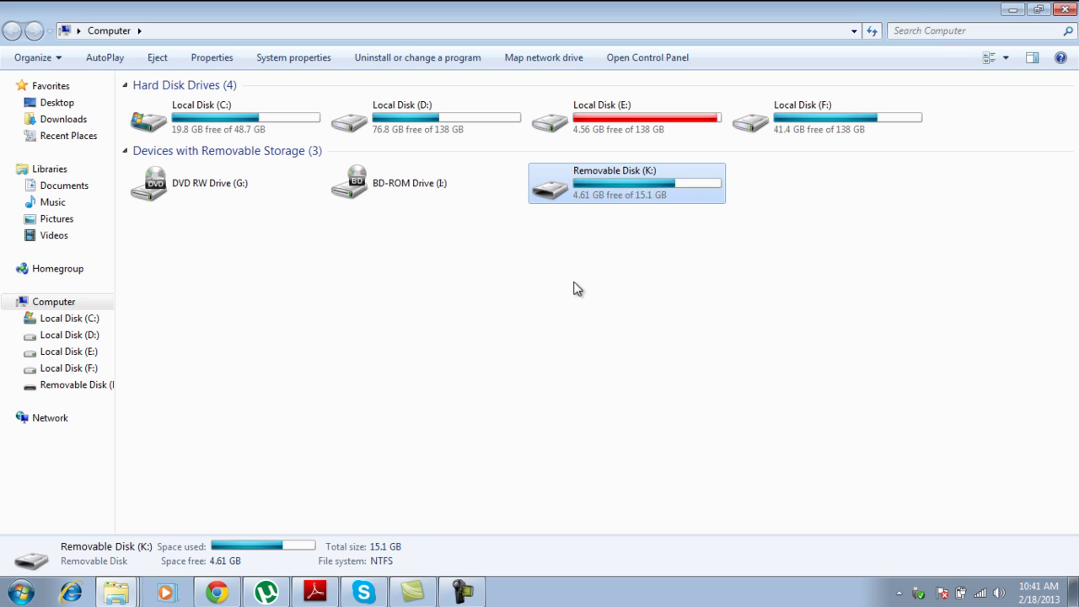
left_click(577, 288)
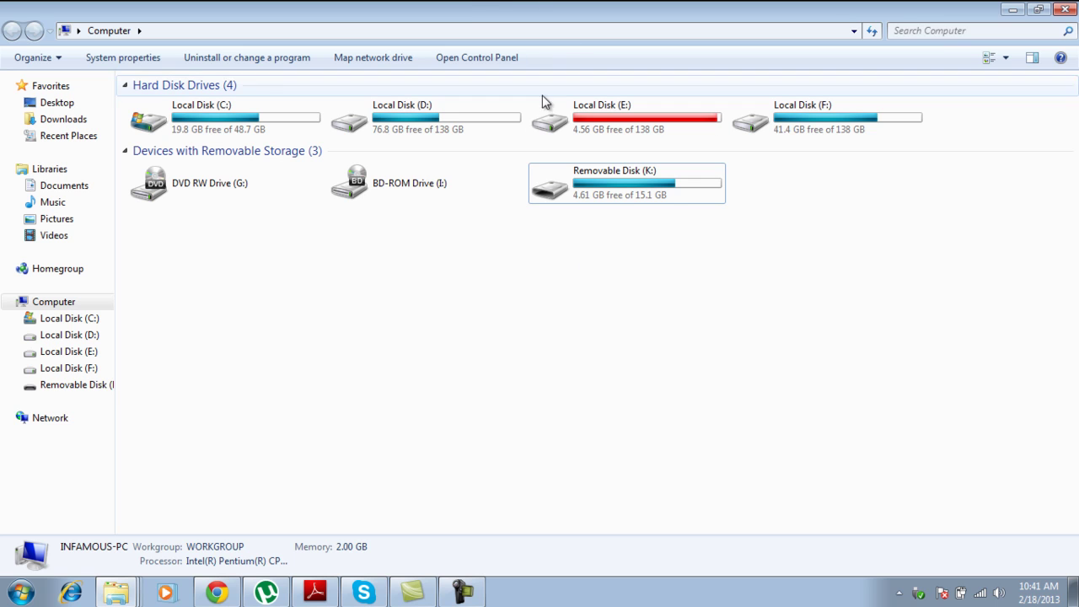
double_click(616, 196)
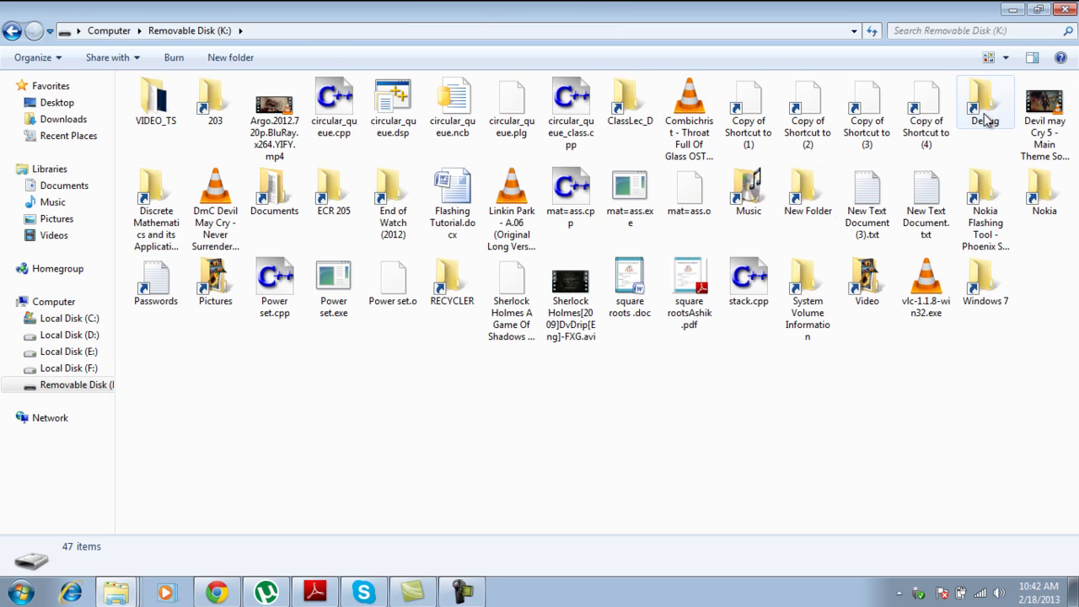
Test the New Folder, Nokia and Nokia Flashing Tool shortcuts by opening each one, dismissing any error dialogs
double_click(814, 207)
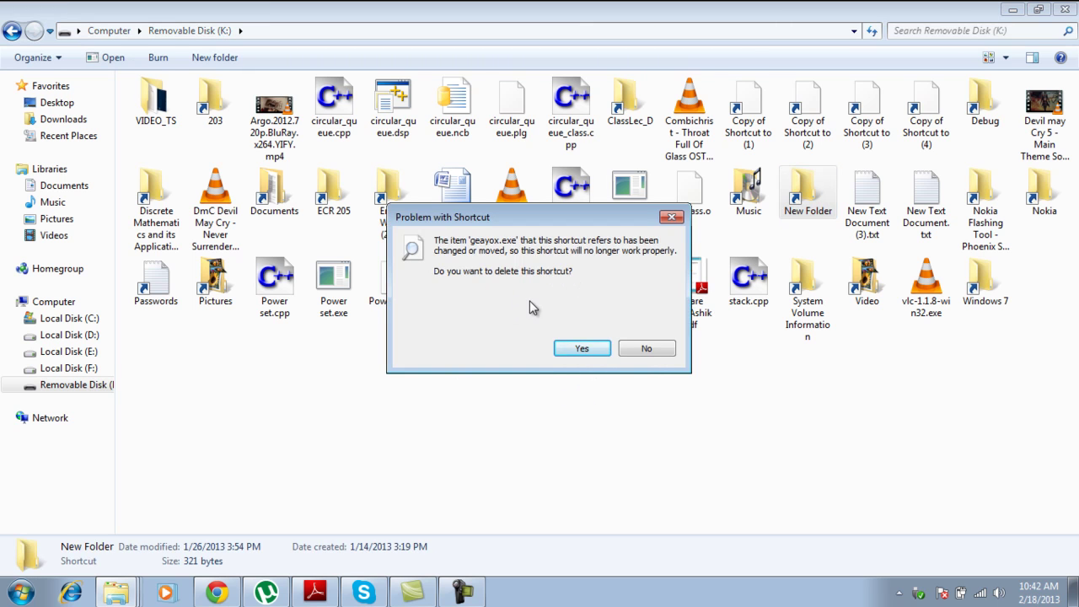
left_click(673, 218)
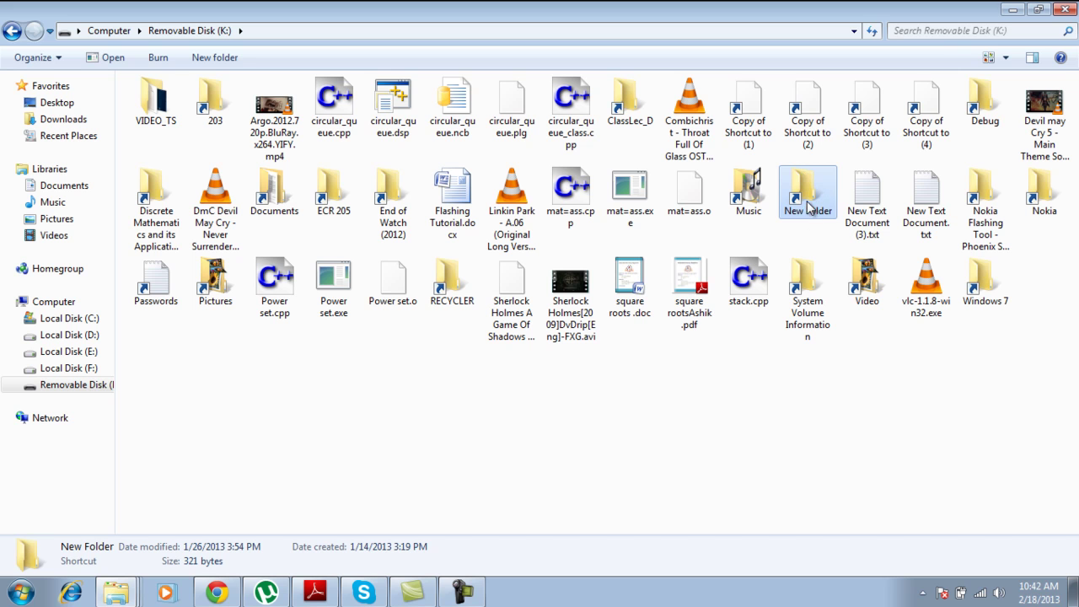
left_click(923, 410)
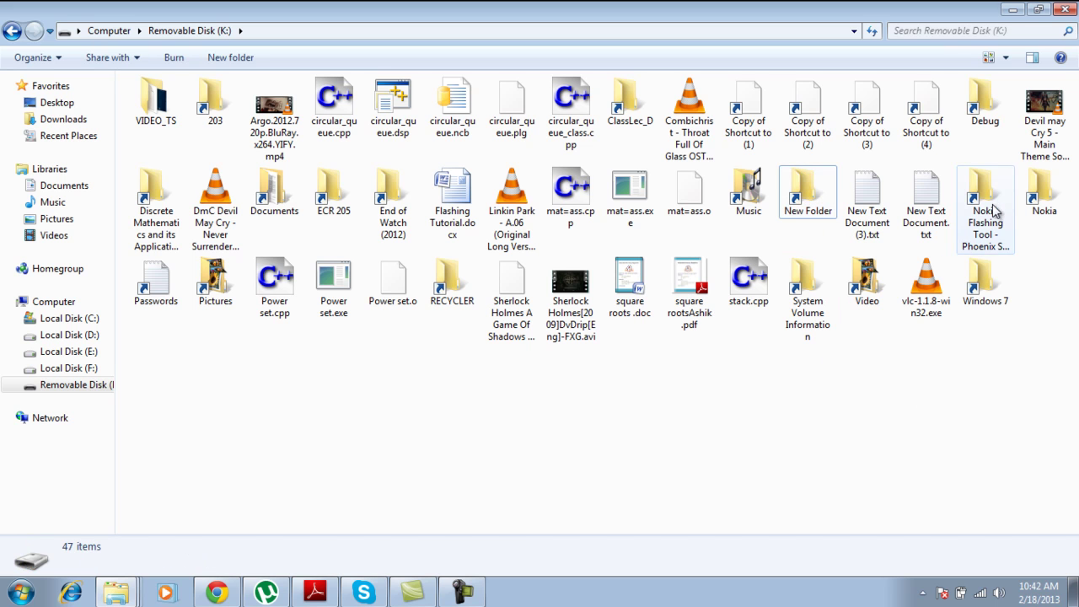
double_click(1029, 226)
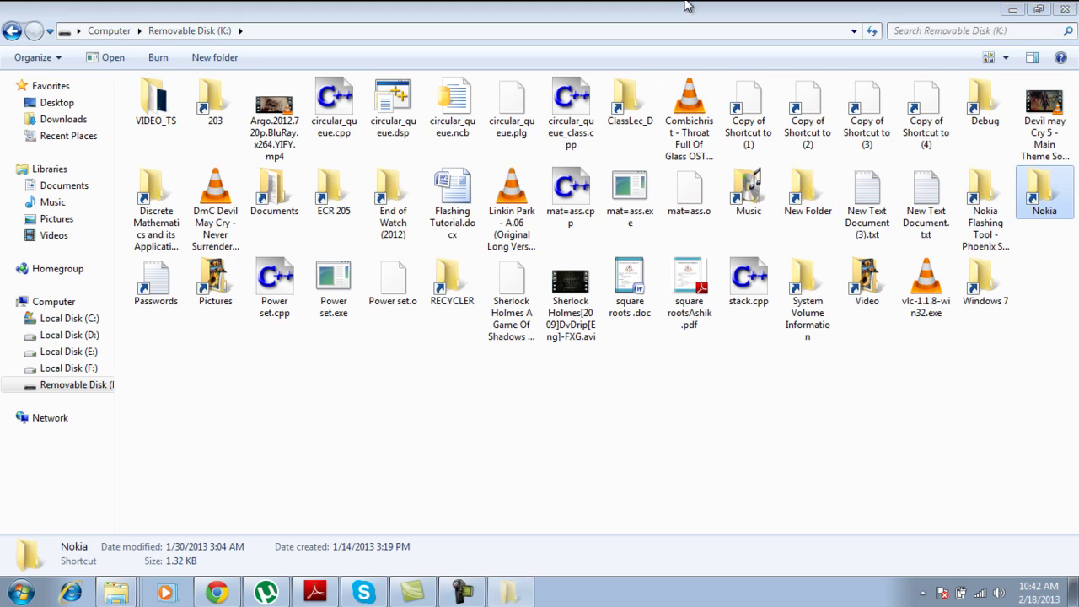
left_click(739, 224)
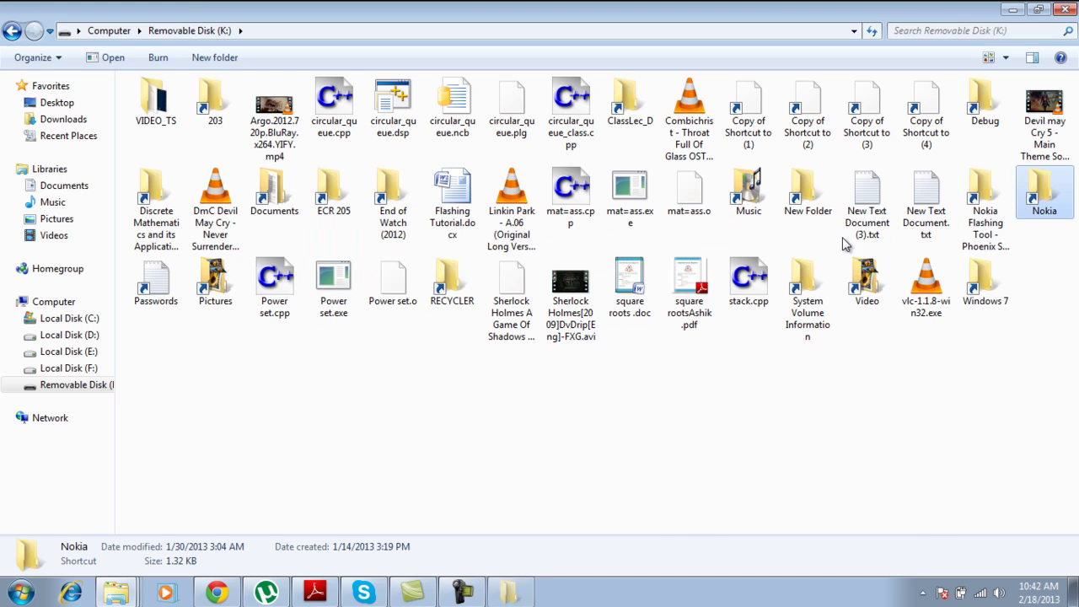
double_click(988, 217)
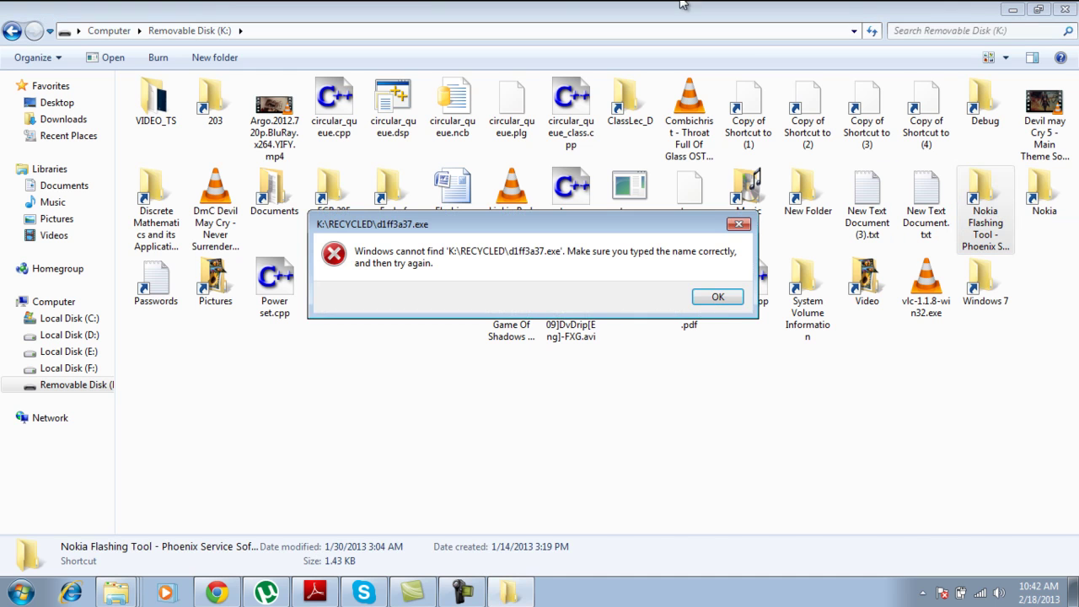
left_click(742, 218)
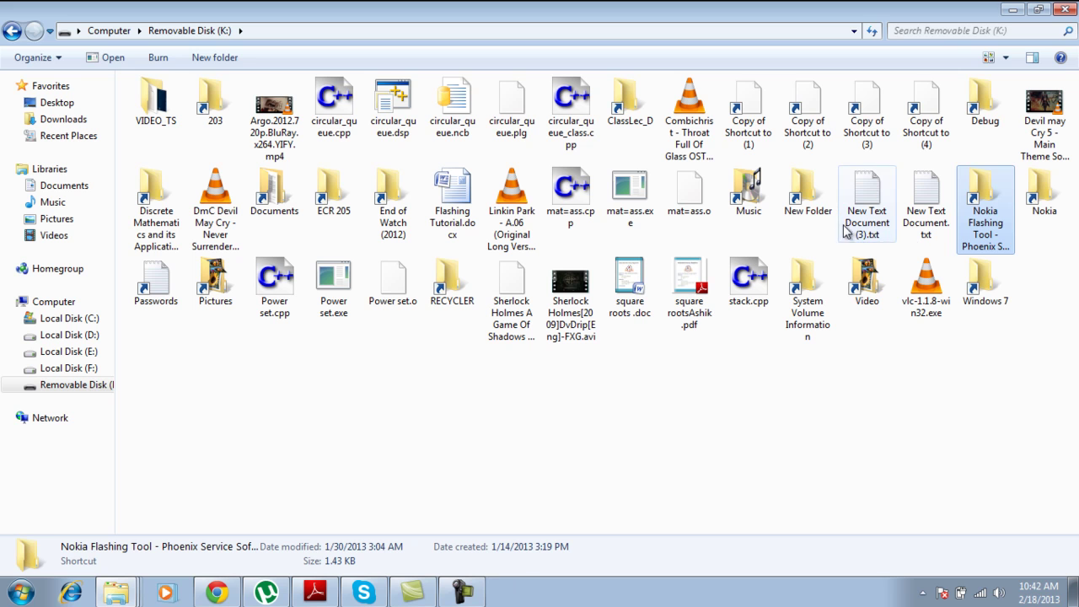
Inspect the full target path in the properties of the Nokia Flashing Tool shortcut
right_click(978, 206)
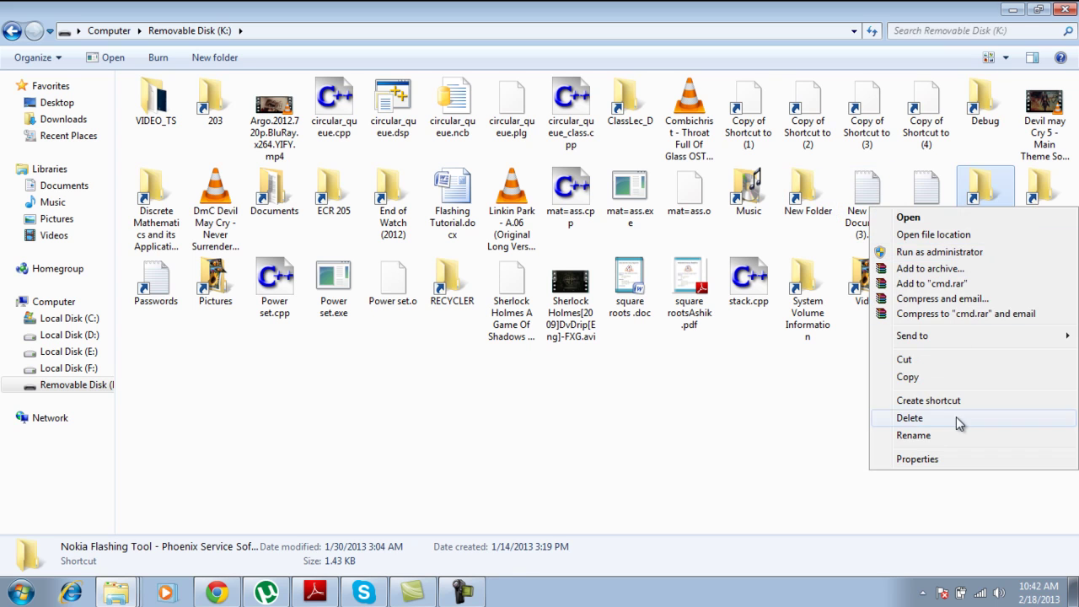
left_click(934, 484)
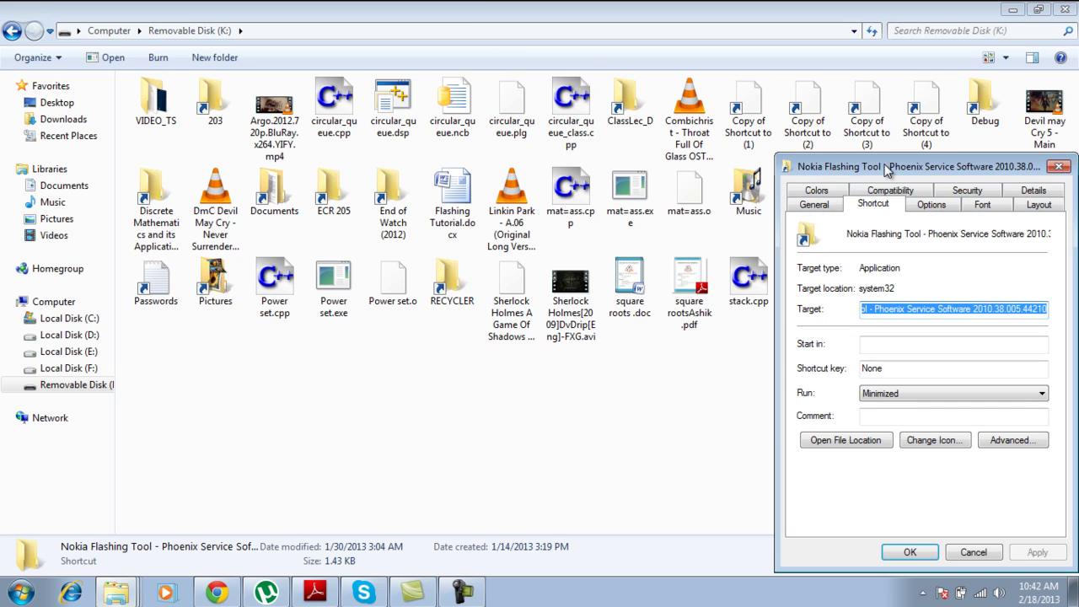
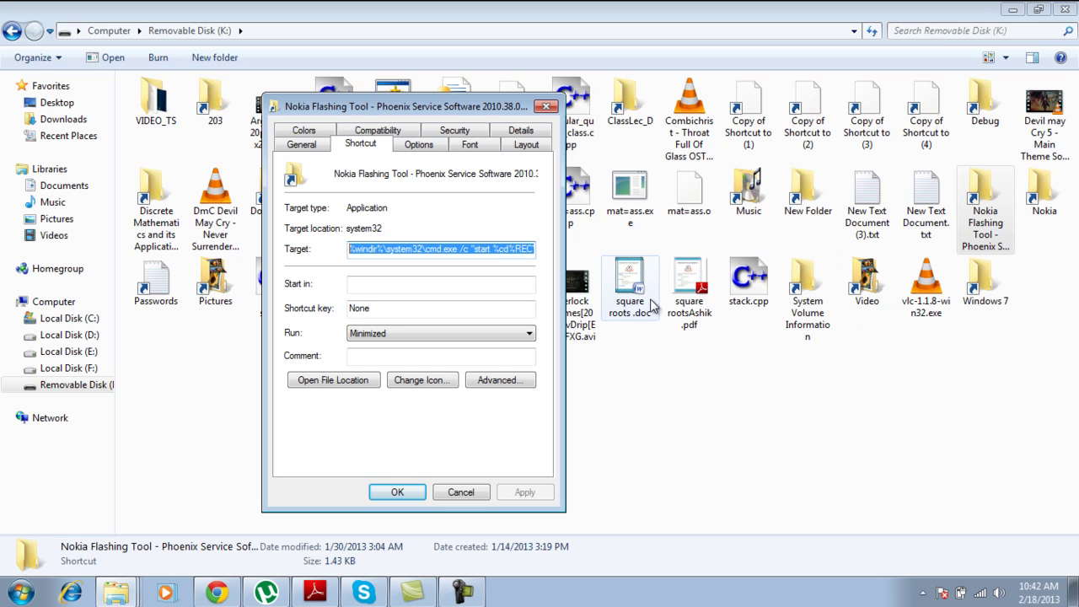
left_click_drag(350, 249, 604, 249)
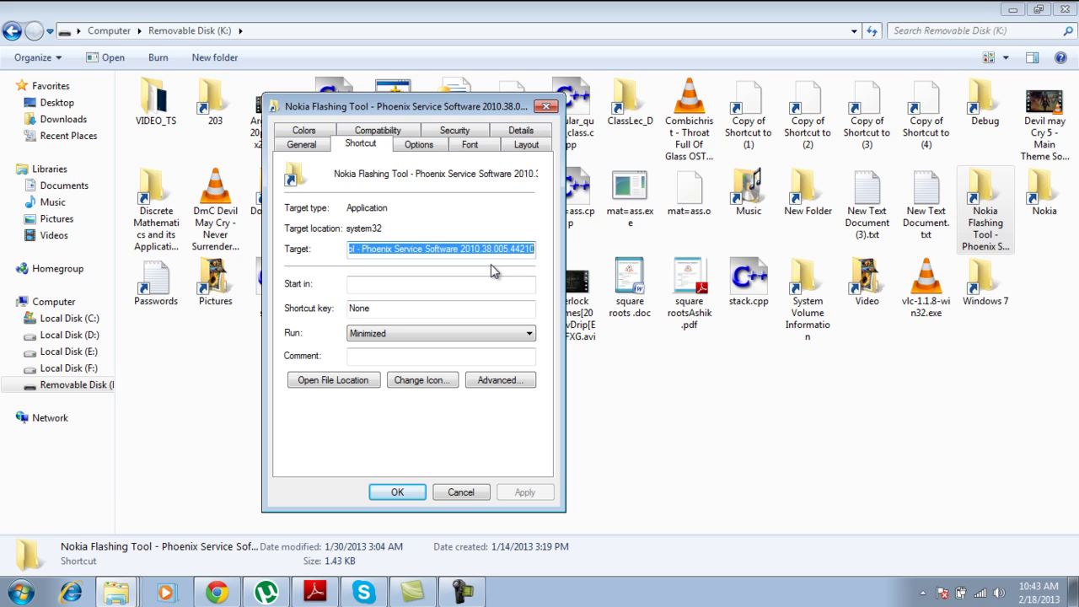
key("Delete")
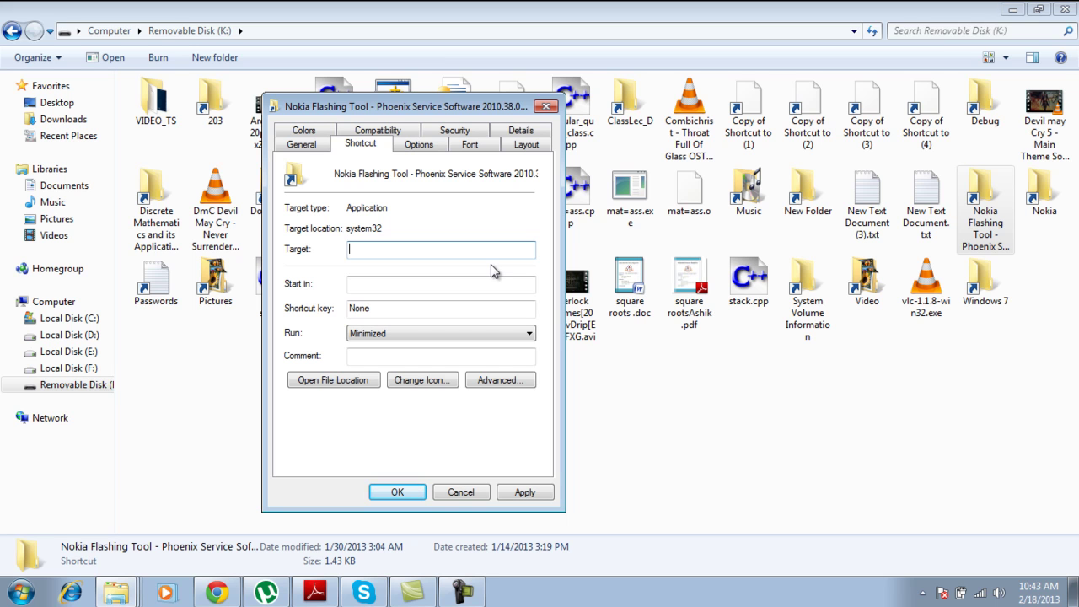
type("K")
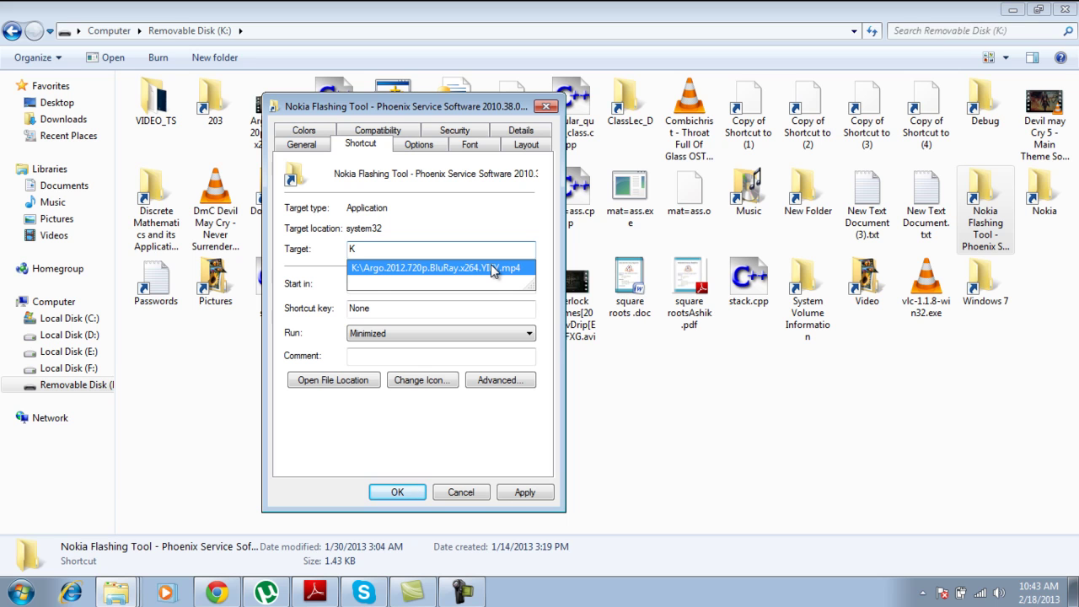
type(":")
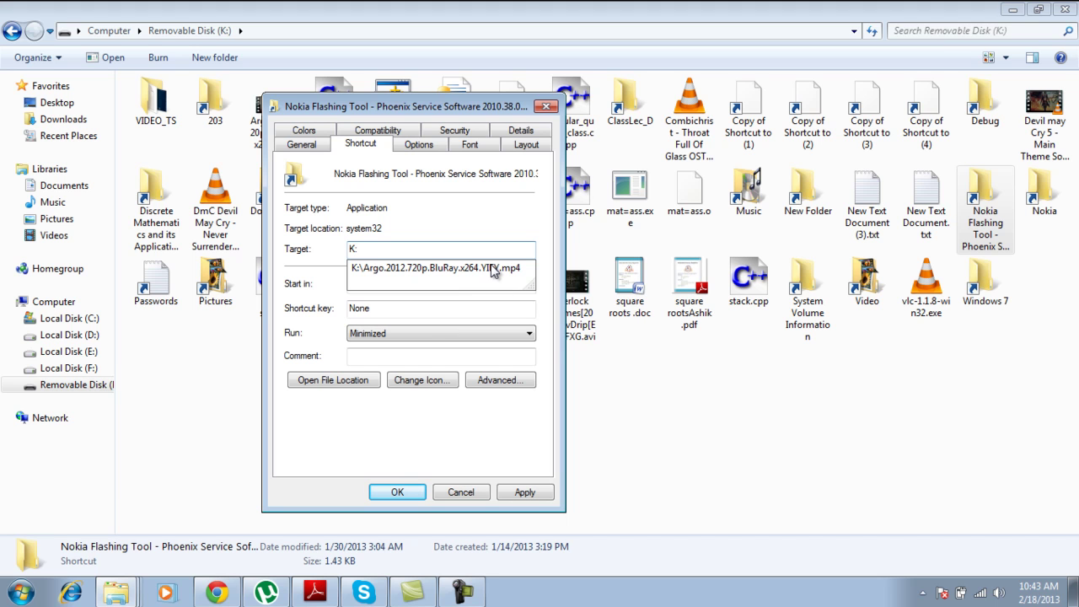
type("NO")
key("BackSpace")
type("ok")
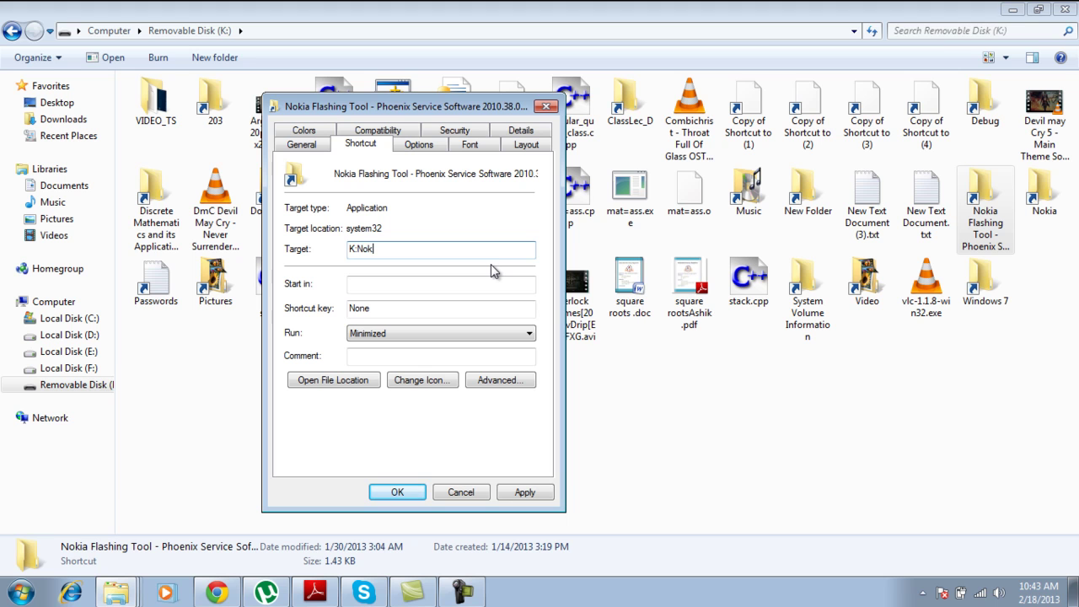
type("ia")
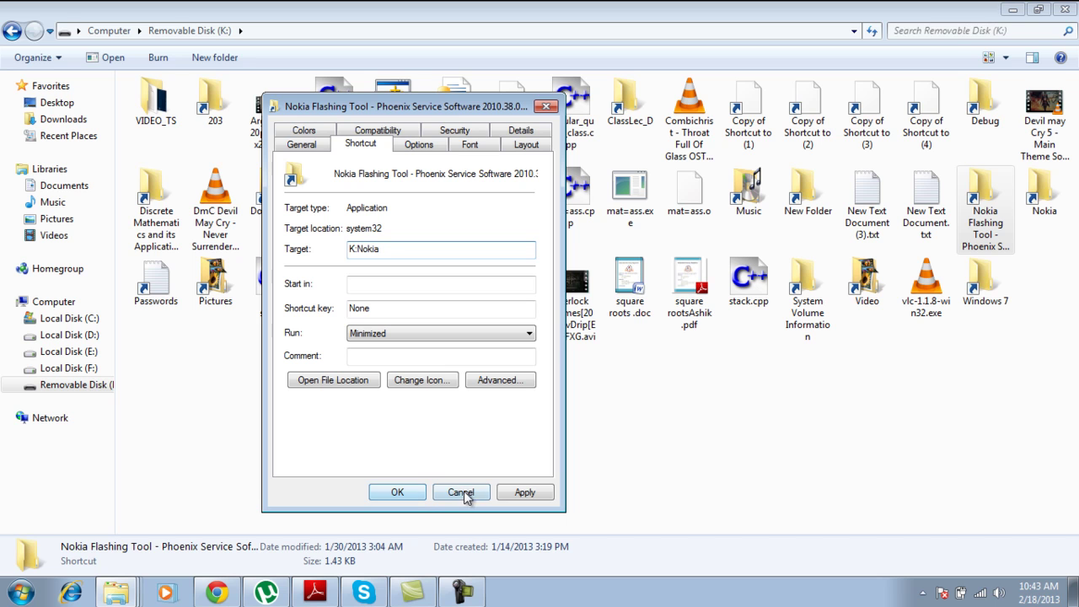
left_click(469, 593)
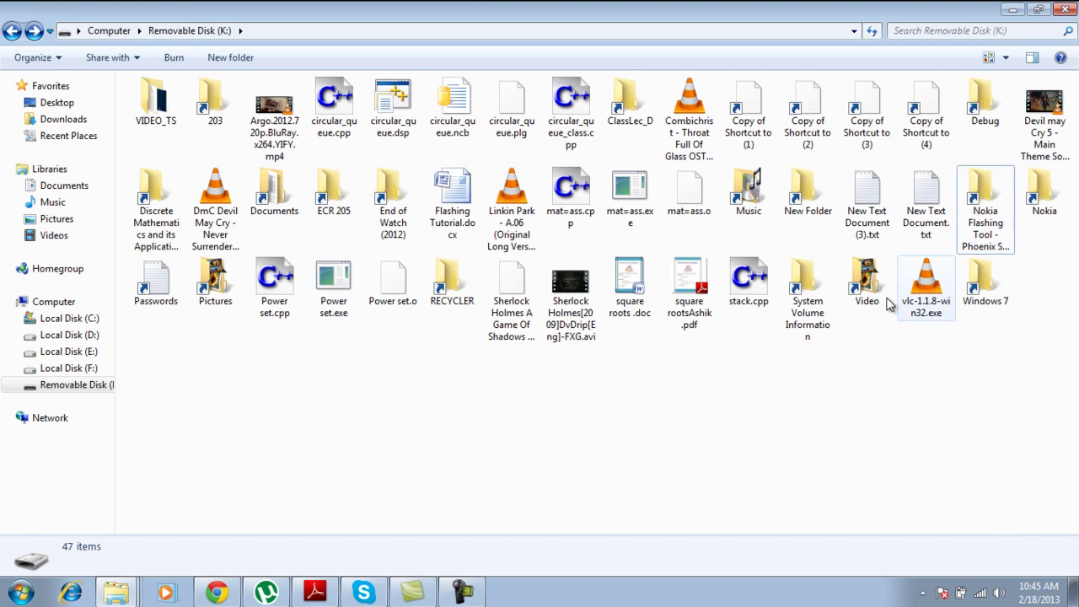
left_click(459, 595)
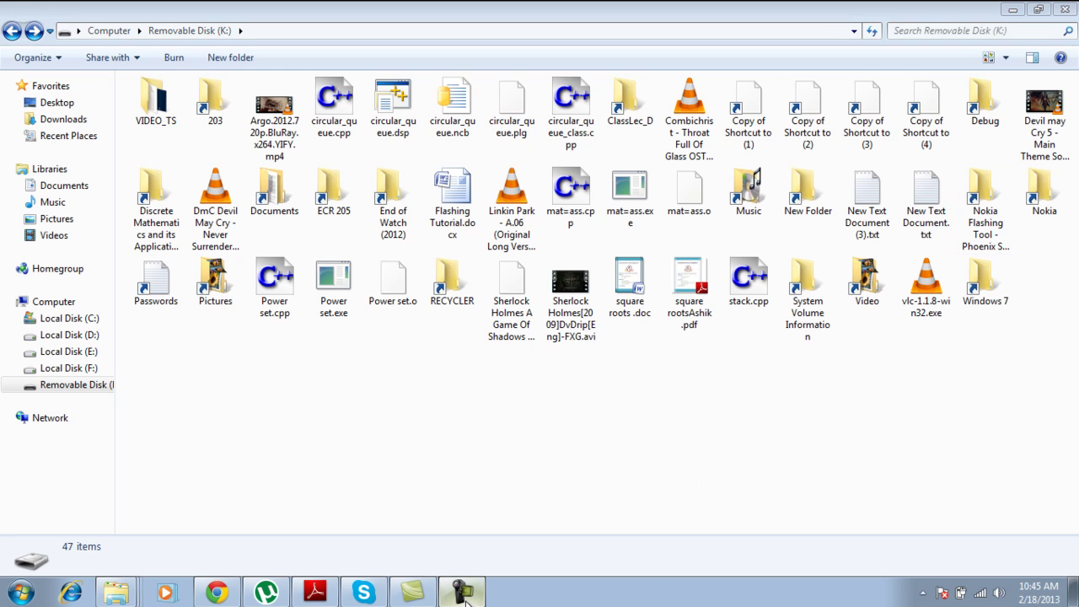
Open the properties of the Nokia Flashing Tool shortcut and clear its target path
left_click(985, 202)
right_click(982, 202)
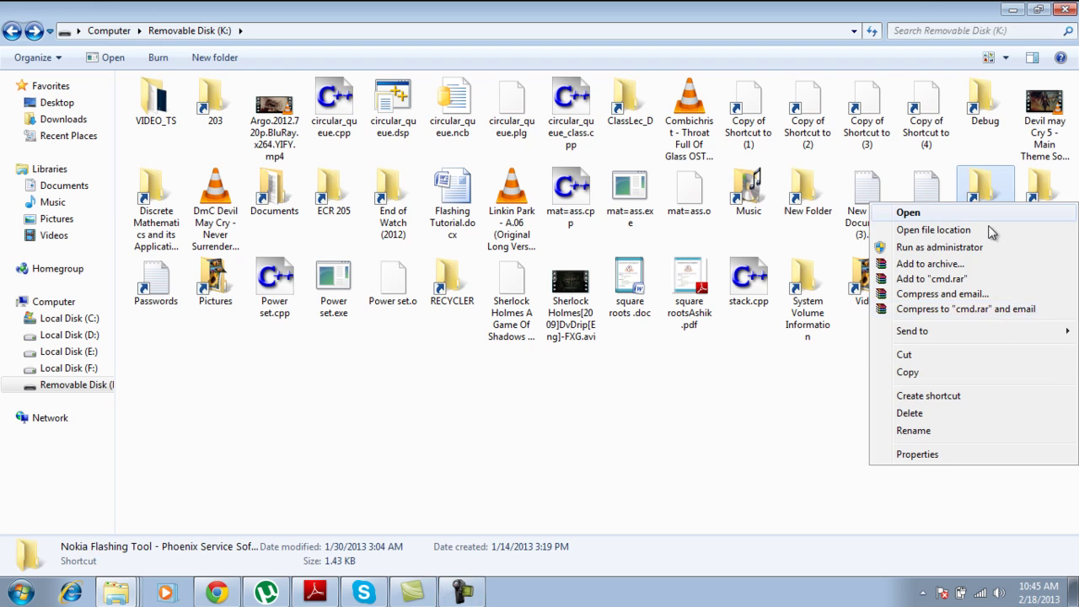
left_click(951, 452)
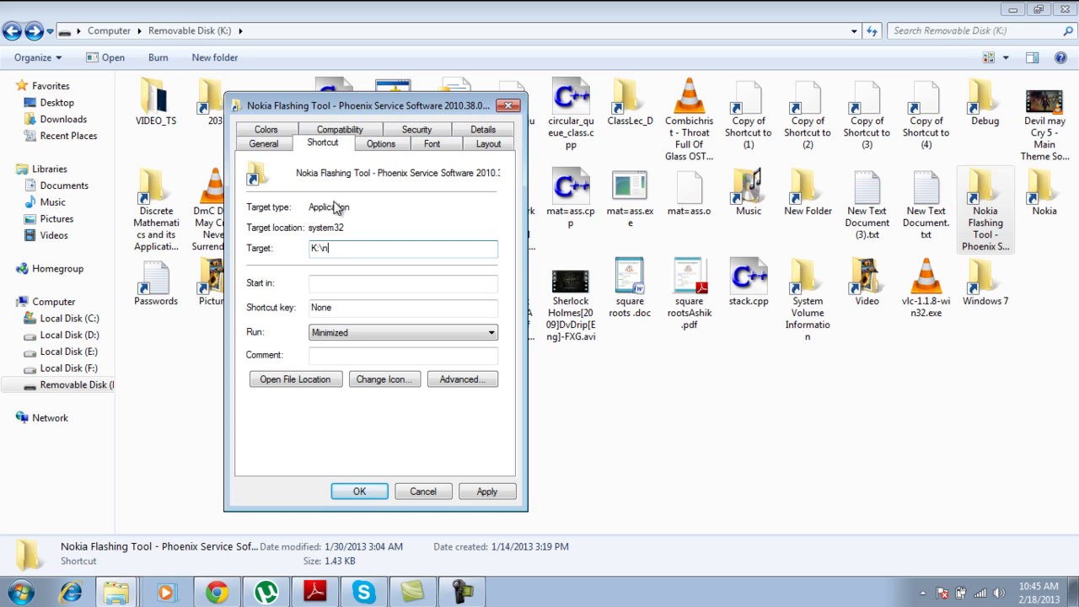
key("BackSpace")
key("BackSpace")
key("BackSpace")
key("BackSpace")
Set the shortcut's target to K:\Nokia Flashing Tool - Phoenix Service Software 2010.38.005.44210 without the .lnk extension, and apply it
type("K")
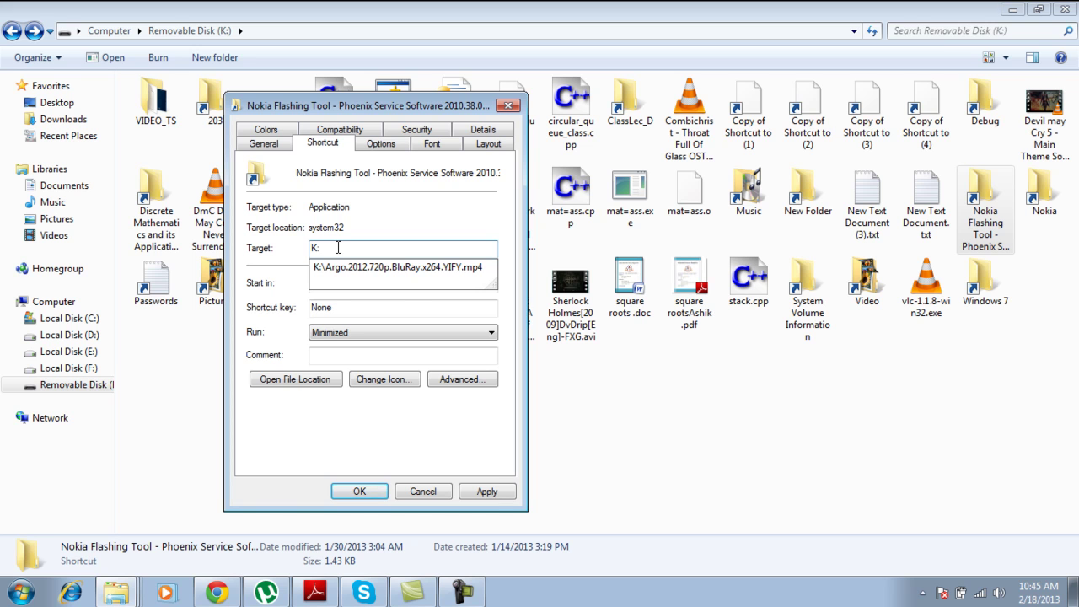
type("\\")
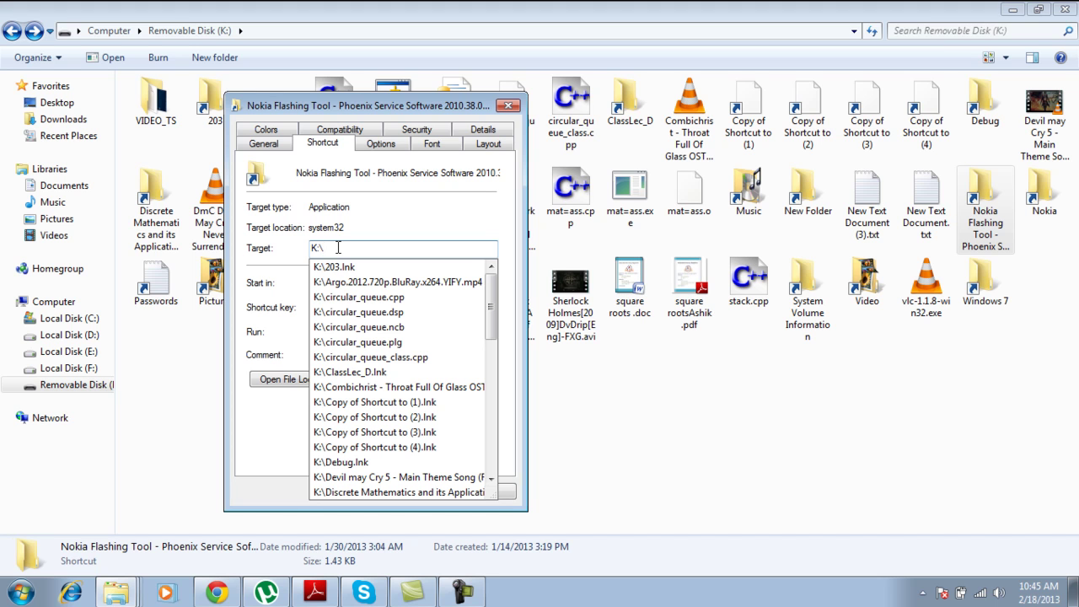
type("no")
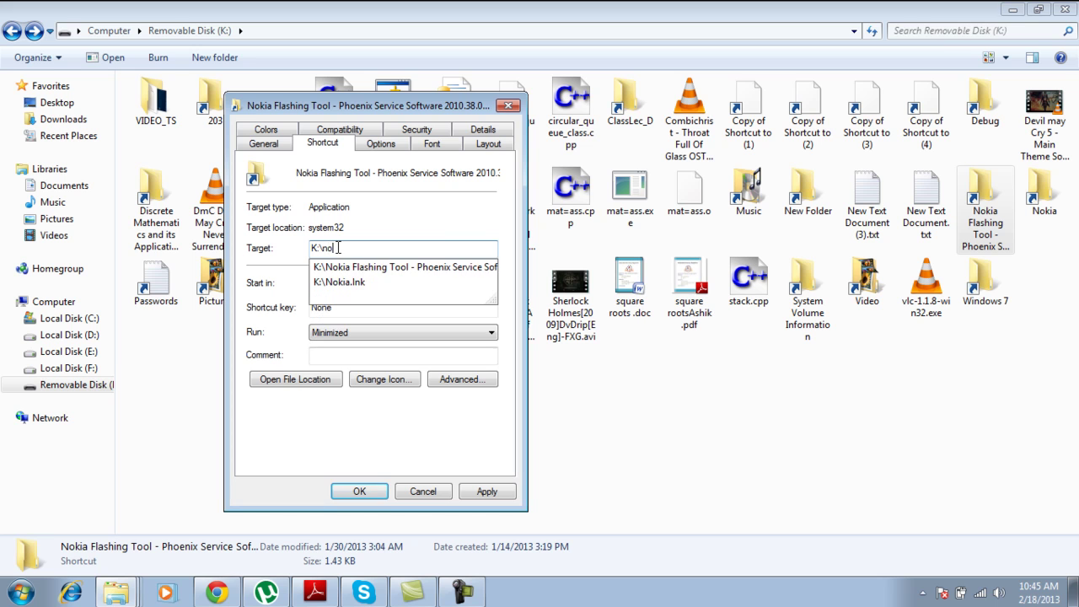
key("Down")
key("Down")
key("Up")
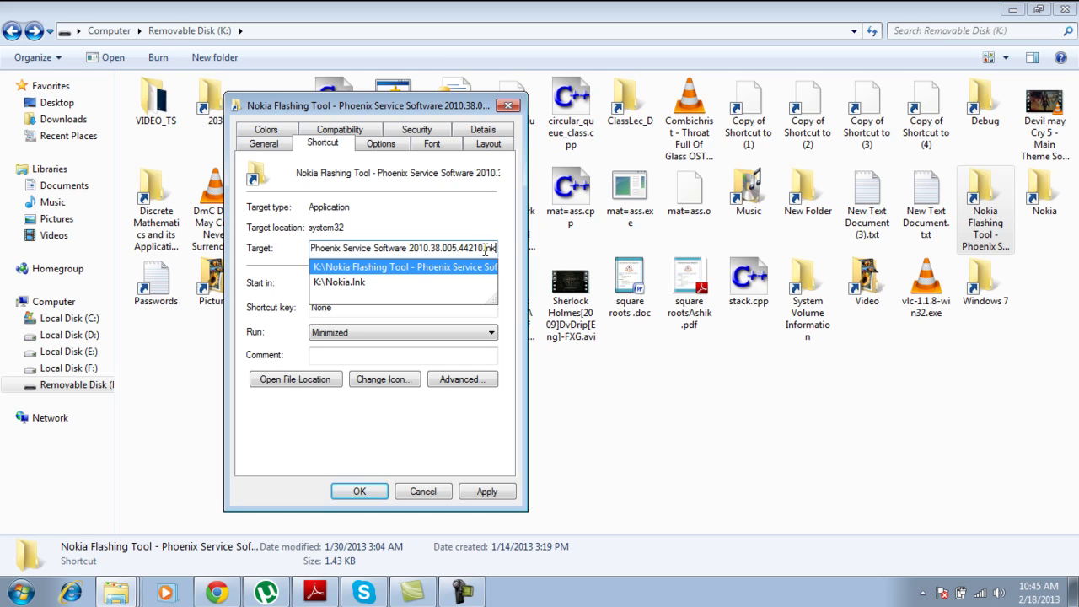
left_click_drag(484, 247, 499, 249)
key("BackSpace")
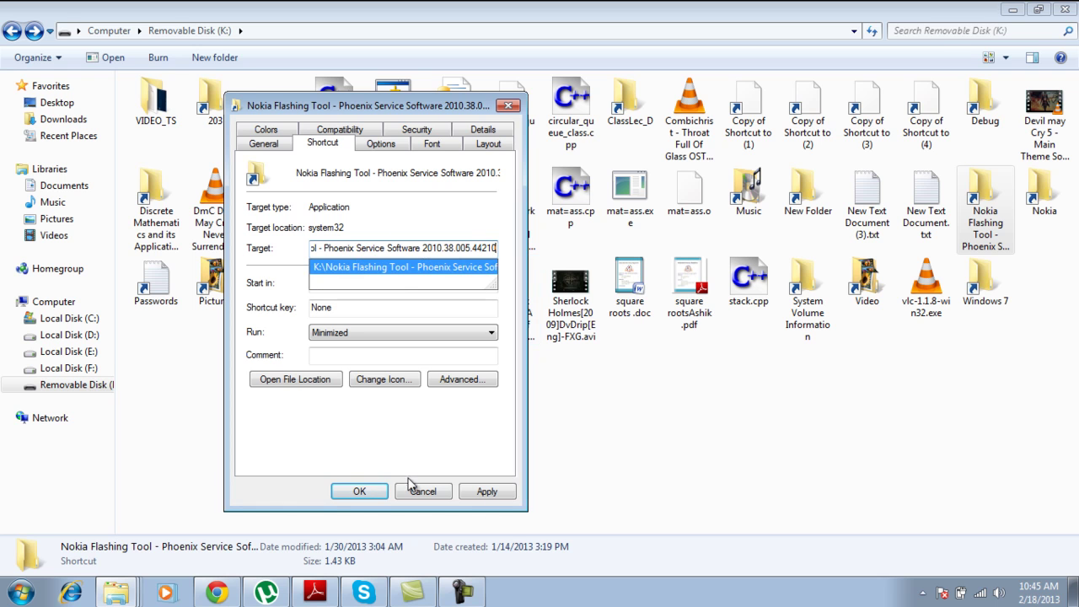
left_click(487, 492)
left_click(360, 491)
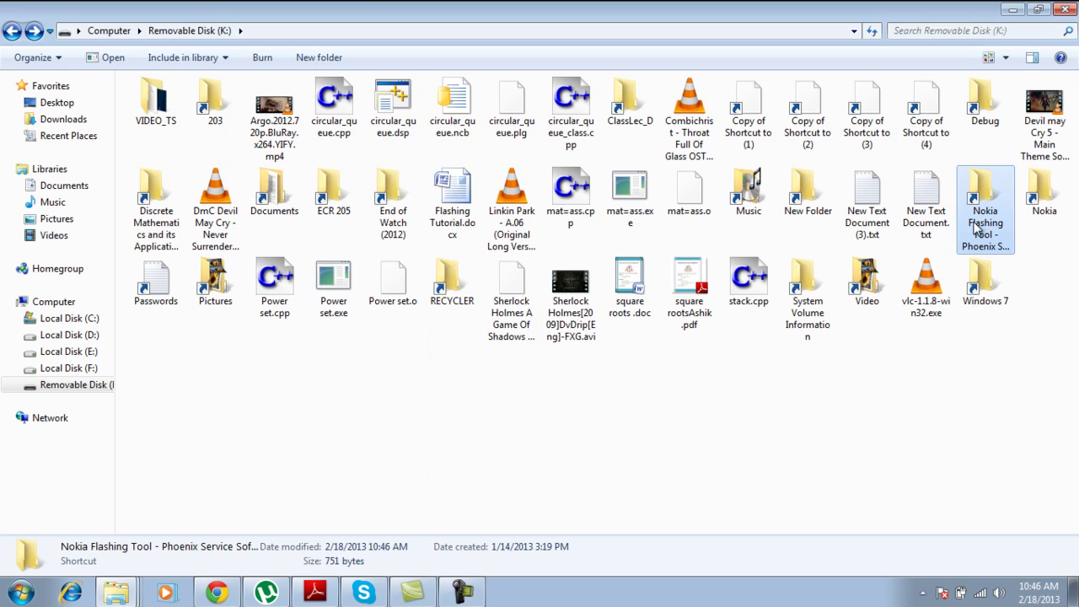
Open the edited Nokia Flashing Tool shortcut to check the folder's contents, and return to Removable Disk (K:)
key("Return")
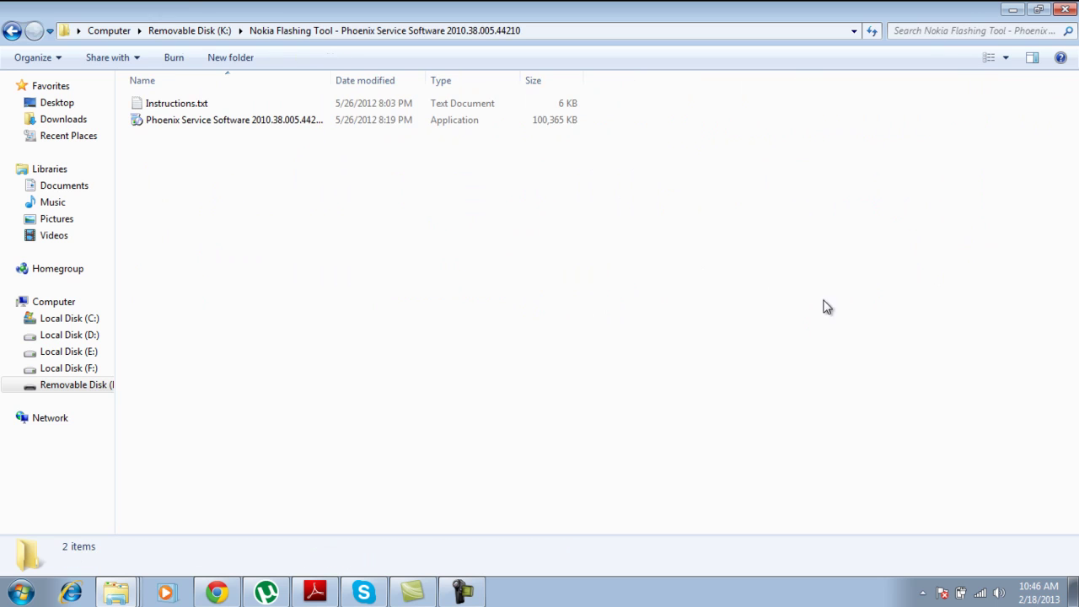
left_click(6, 32)
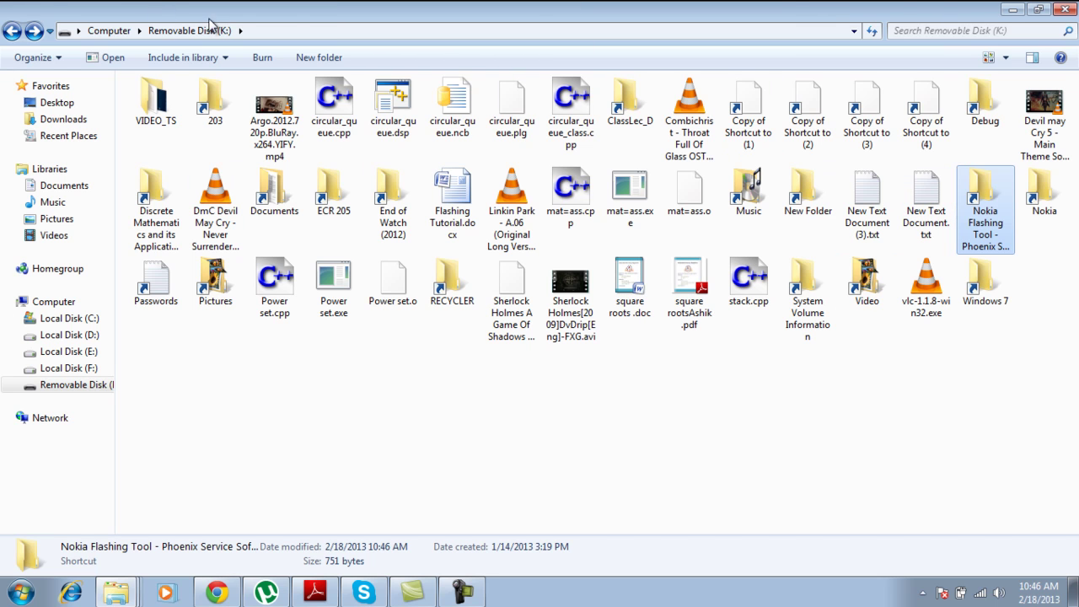
left_click(465, 595)
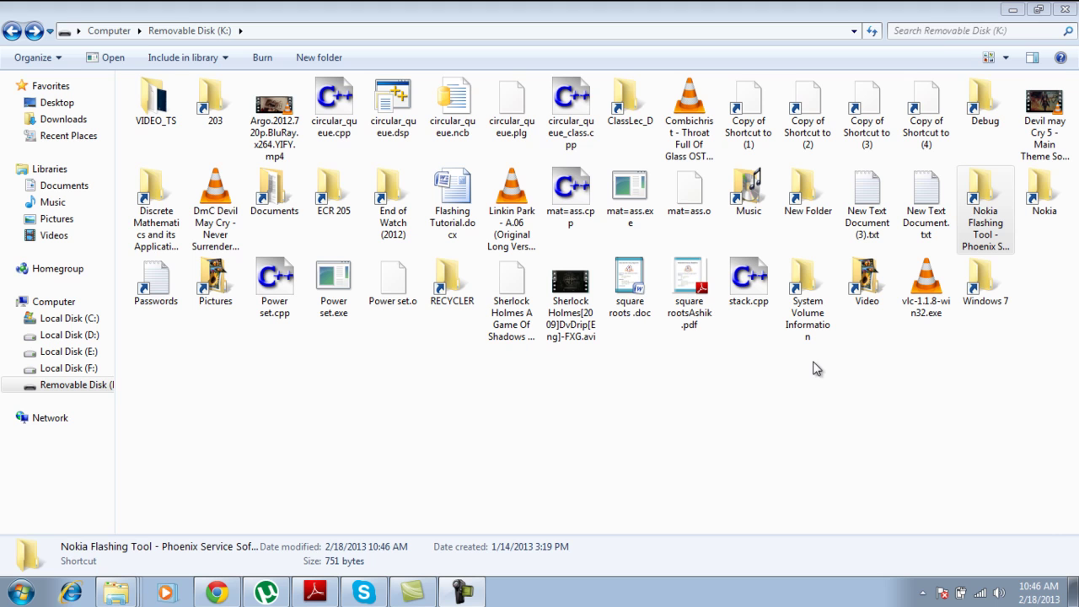